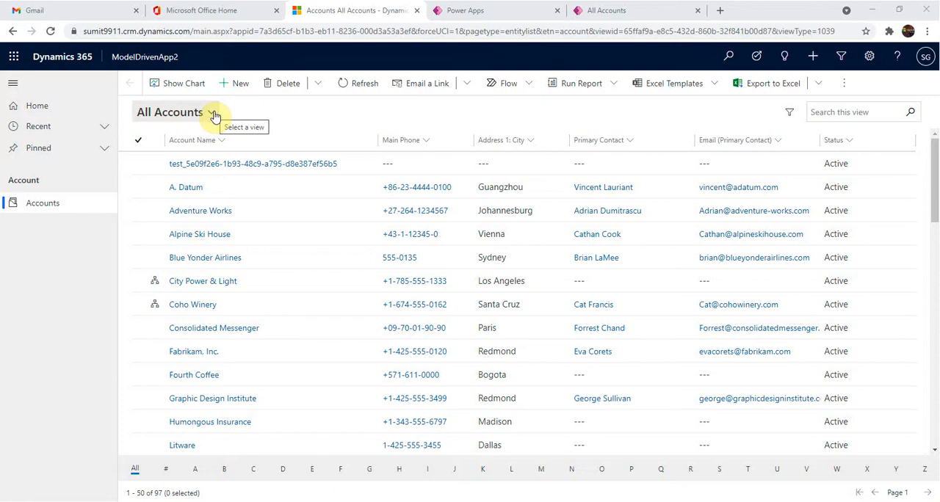
# View the Accounts Being Followed list and return to the All Accounts view
pyautogui.click(212, 113)
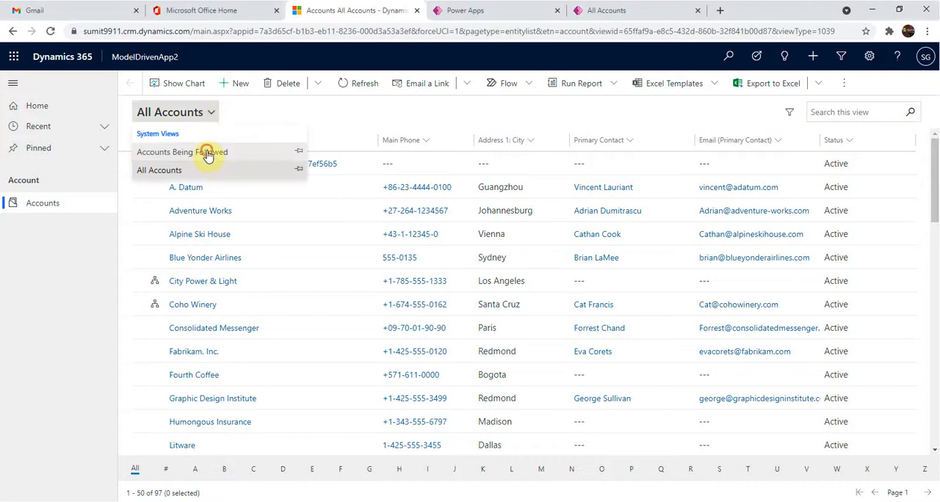
pyautogui.click(208, 155)
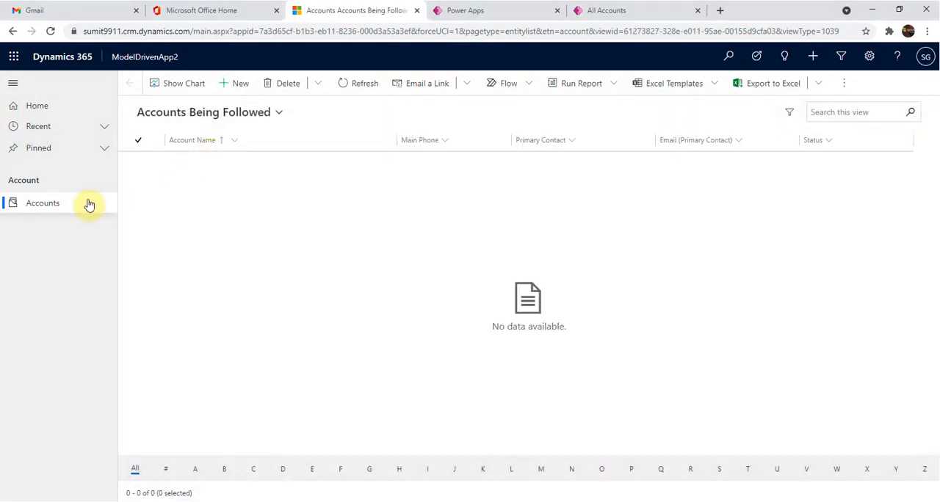
pyautogui.click(208, 114)
pyautogui.click(224, 169)
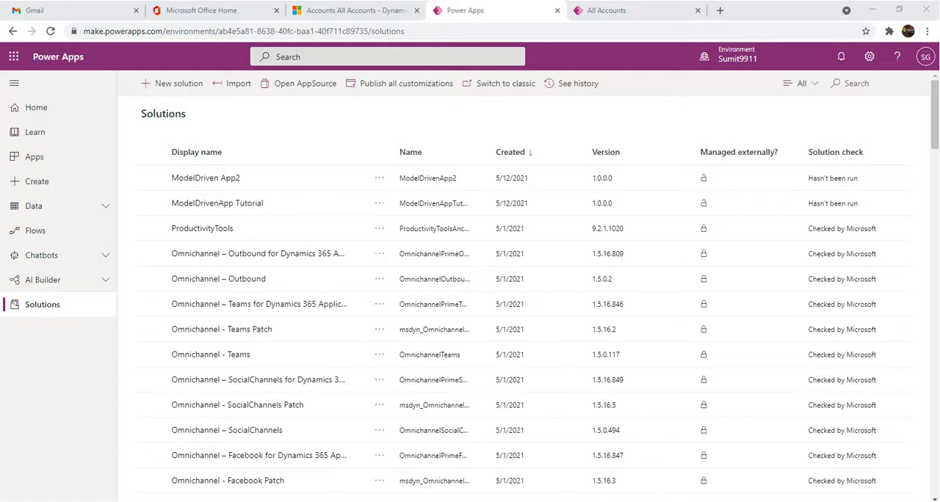
# Switch to Power Apps and show the views of the Account table in the ModelDriven App2 solution
pyautogui.moveTo(162, 31); pyautogui.dragTo(78, 31)
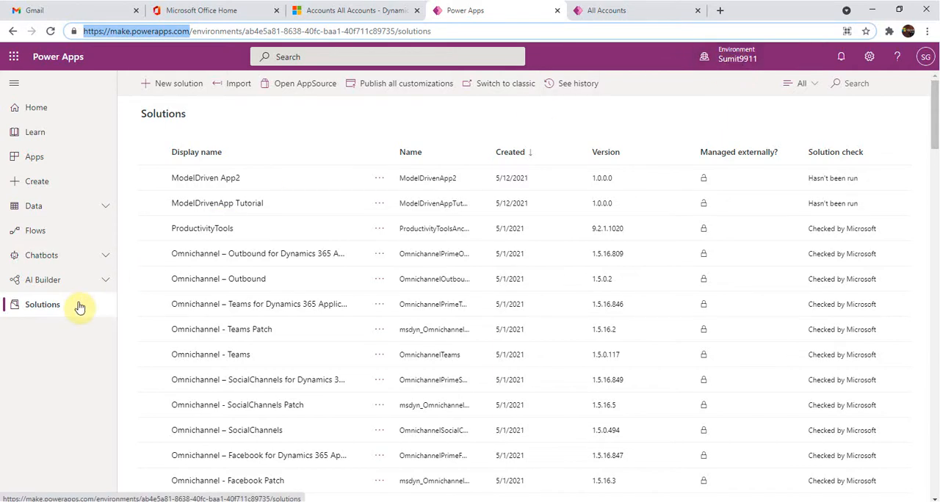
pyautogui.click(198, 185)
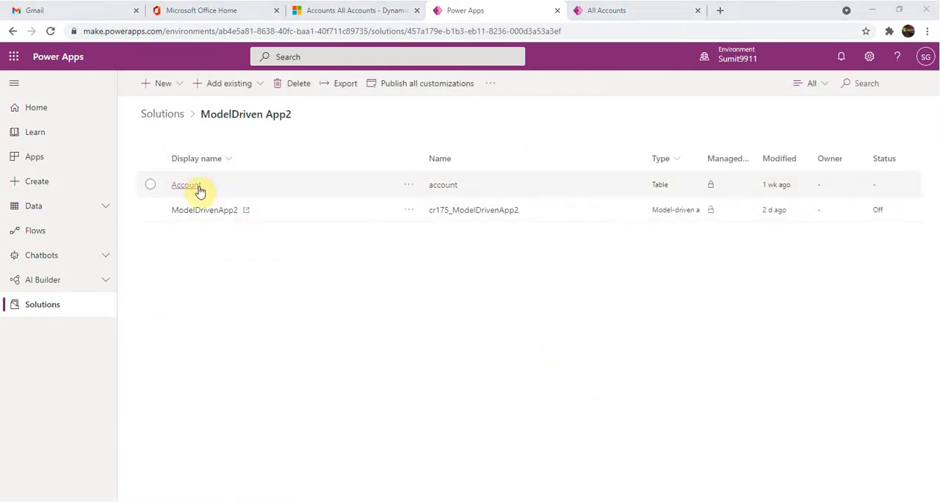
pyautogui.click(198, 188)
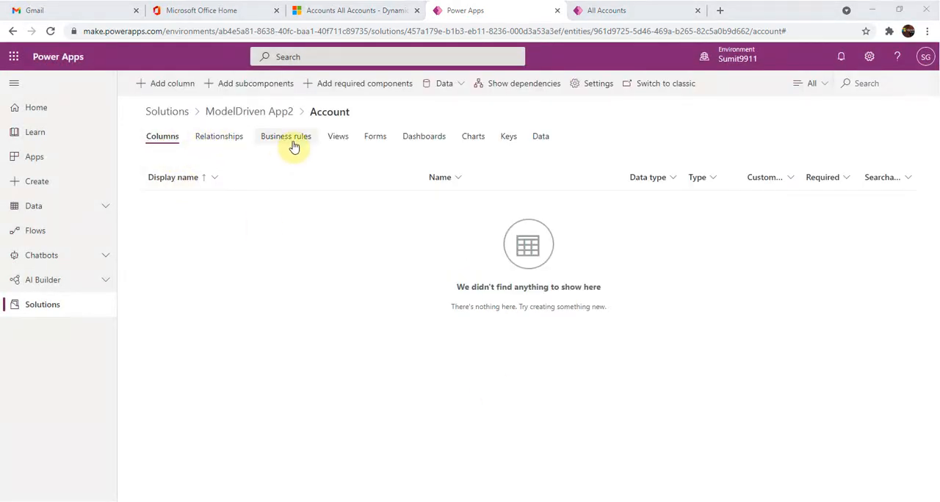
pyautogui.click(336, 142)
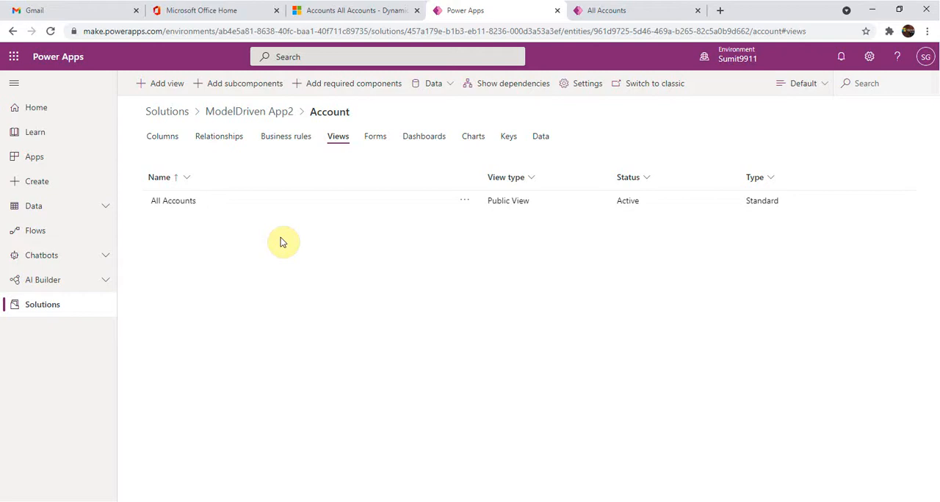
# Add the existing Active Accounts view to the solution's Account table as a subcomponent and return to the table's list of views
pyautogui.click(242, 87)
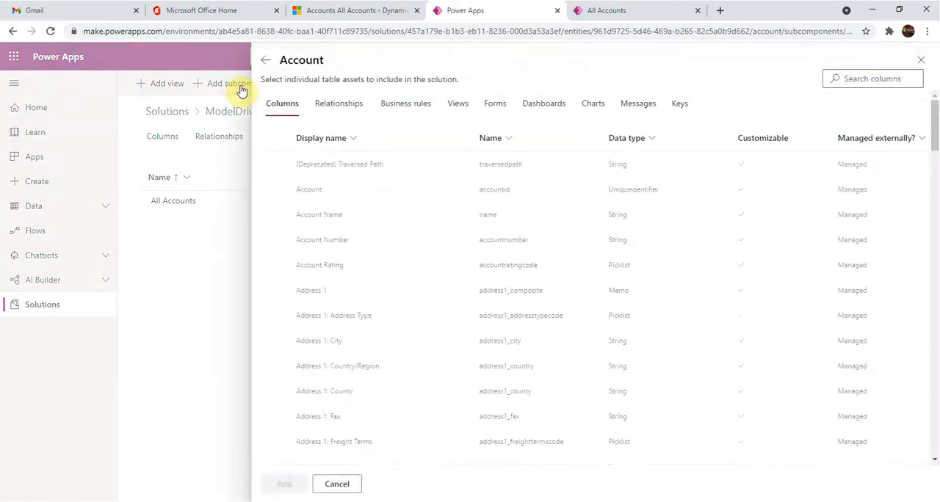
pyautogui.click(456, 105)
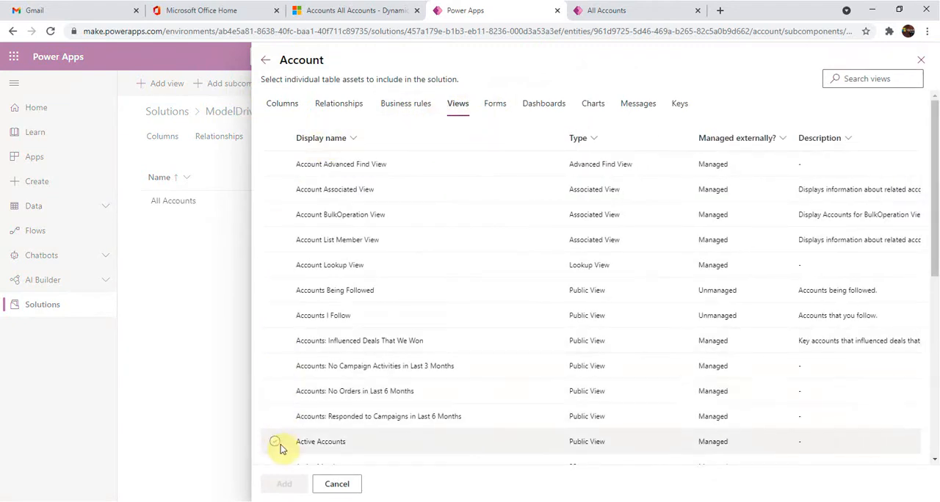
pyautogui.click(275, 441)
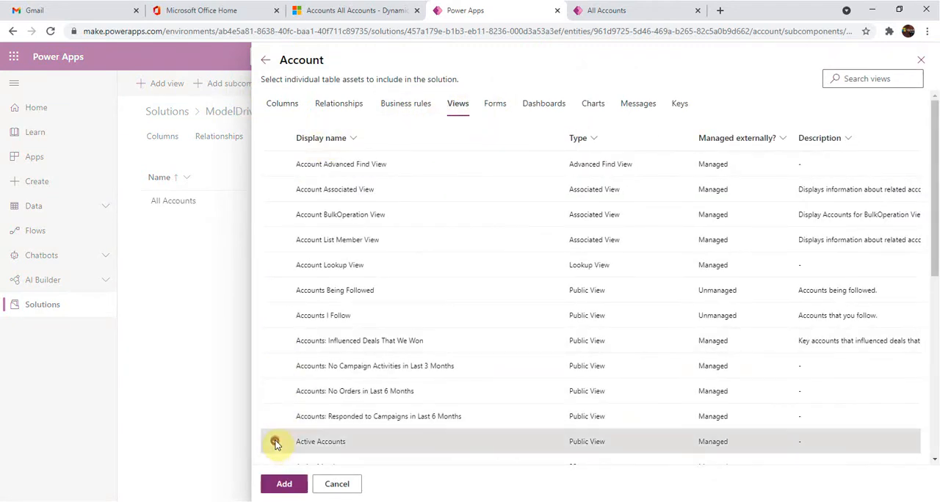
pyautogui.click(279, 485)
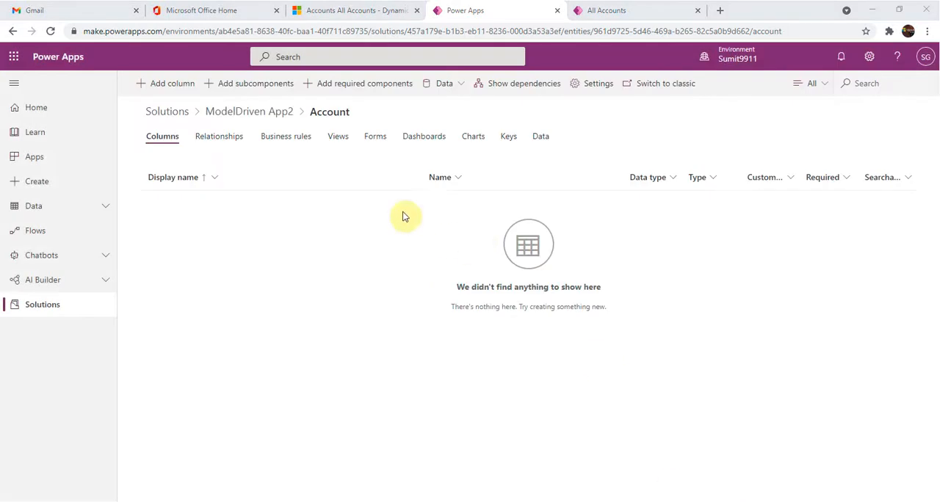
pyautogui.click(343, 139)
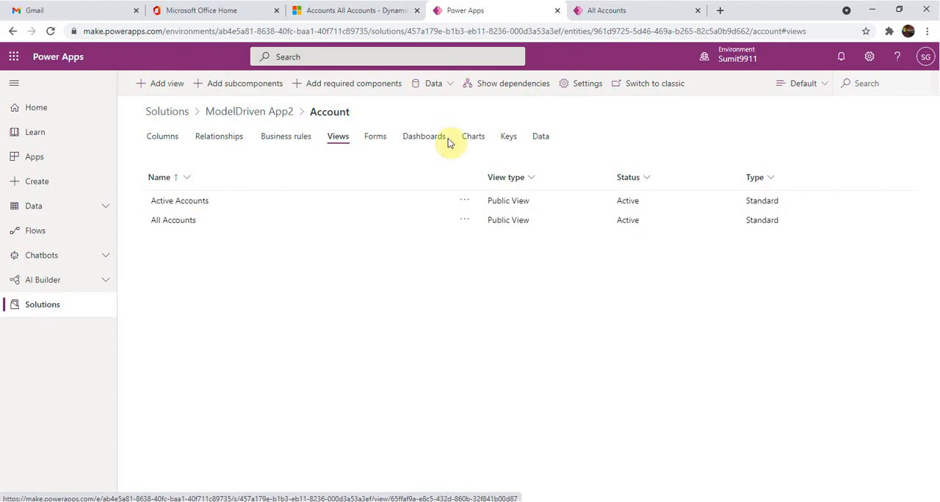
# Switch to the All Accounts view editor and examine the available Account columns and the related Owning User columns
pyautogui.click(636, 9)
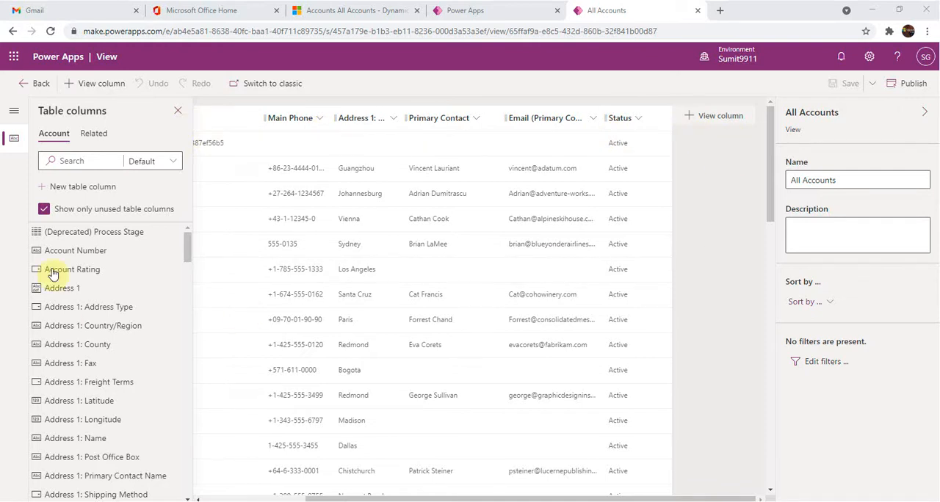
pyautogui.moveTo(187, 251)
pyautogui.mouseDown()
pyautogui.moveTo(199, 368)
pyautogui.moveTo(182, 491)
pyautogui.moveTo(190, 367)
pyautogui.moveTo(183, 238)
pyautogui.mouseUp()
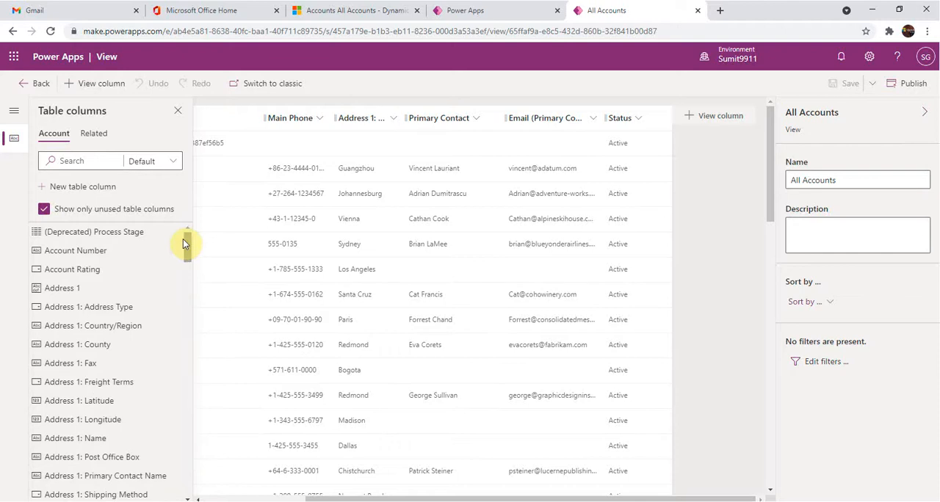
pyautogui.click(93, 136)
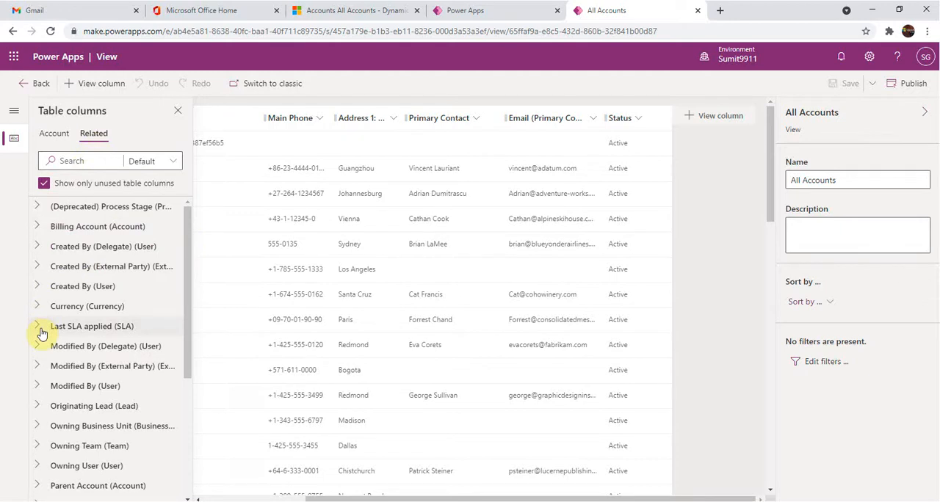
pyautogui.click(38, 466)
pyautogui.scroll(-3, 103, 383)
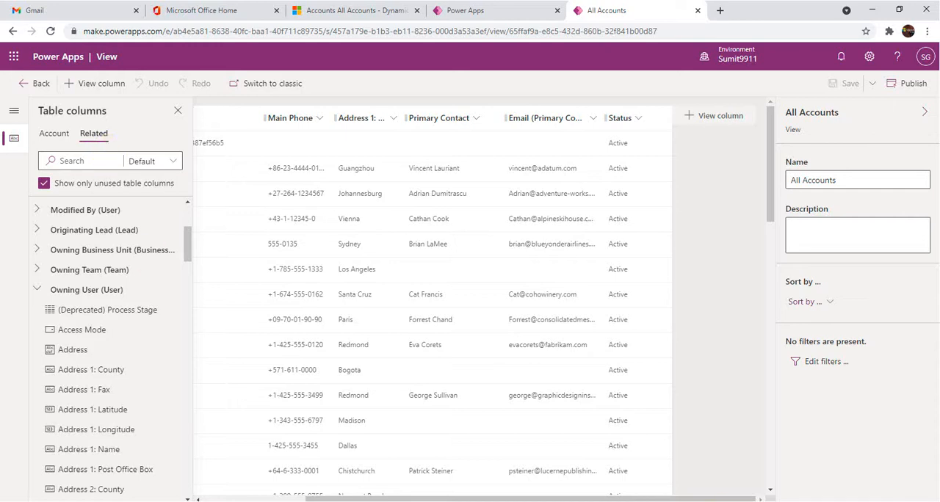
pyautogui.click(54, 133)
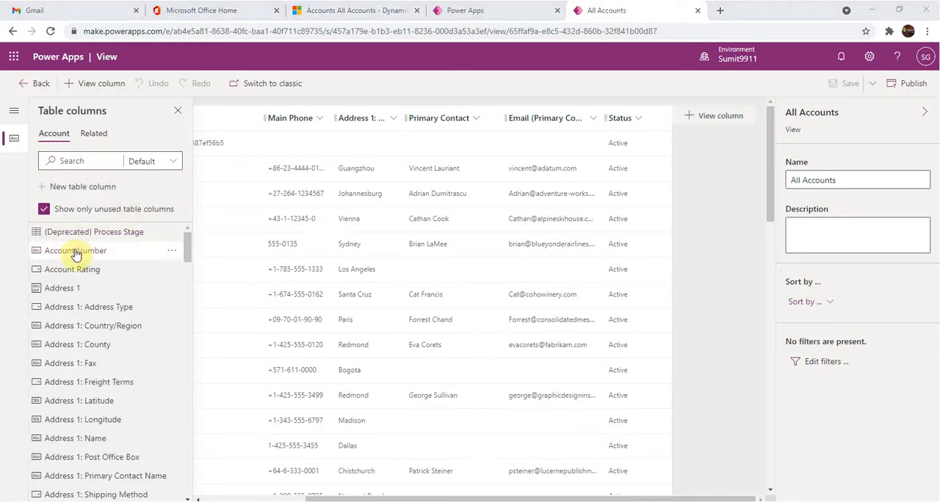
# Insert the Account Number column into the All Accounts view between Address 1: City and Primary Contact
pyautogui.moveTo(76, 254)
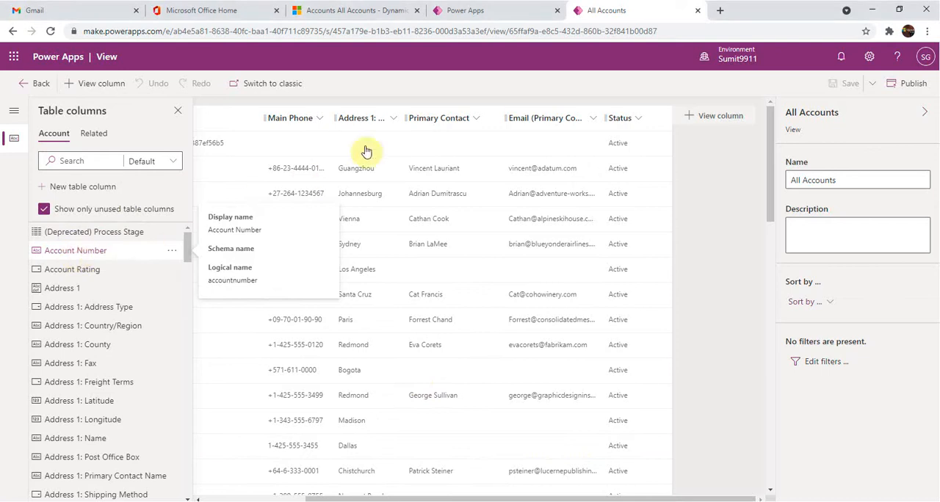
pyautogui.moveTo(367, 152); pyautogui.dragTo(399, 125)
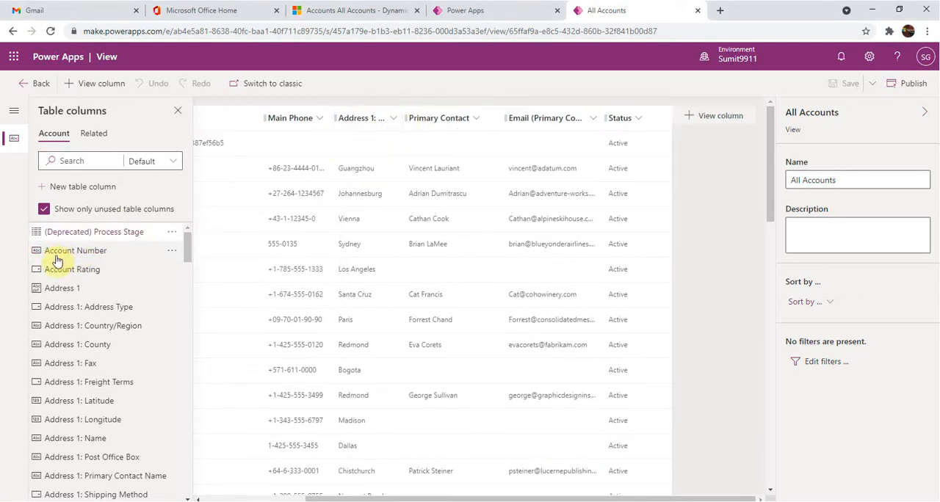
pyautogui.moveTo(59, 256)
pyautogui.mouseDown()
pyautogui.moveTo(404, 119)
pyautogui.moveTo(414, 120)
pyautogui.moveTo(419, 218)
pyautogui.moveTo(426, 141)
pyautogui.mouseUp()
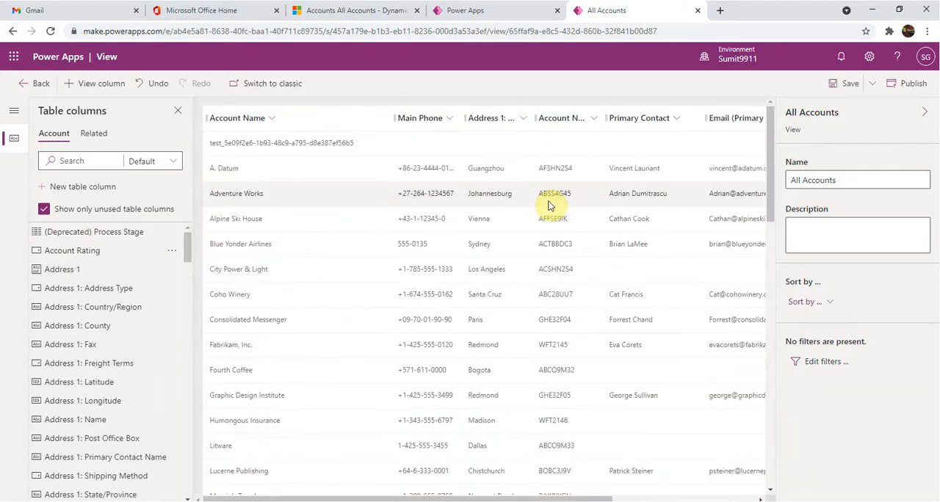
# Set the width of the Account Number column to 200 px
pyautogui.click(592, 121)
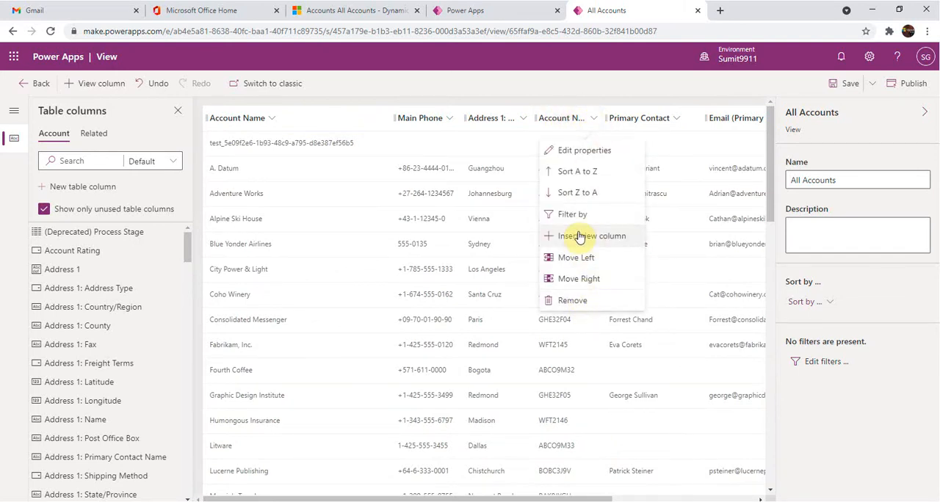
pyautogui.click(580, 150)
pyautogui.moveTo(627, 197); pyautogui.dragTo(604, 192)
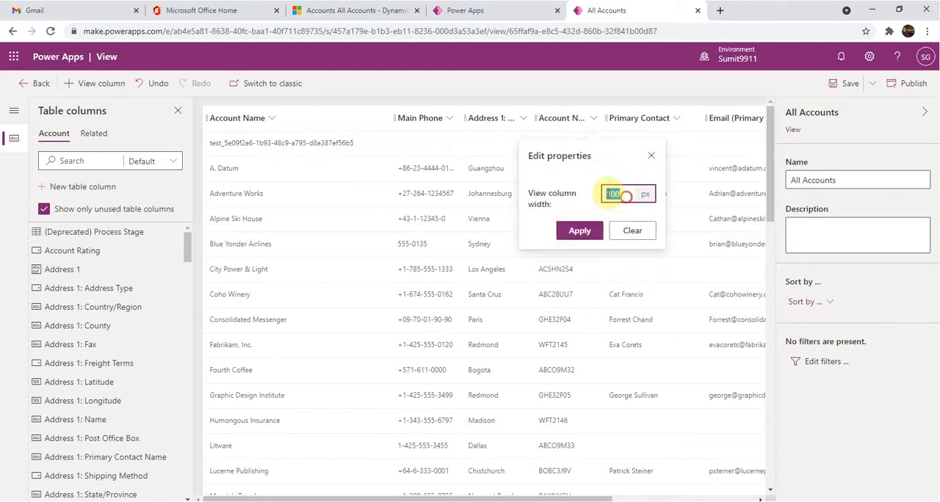
pyautogui.press('BackSpace')
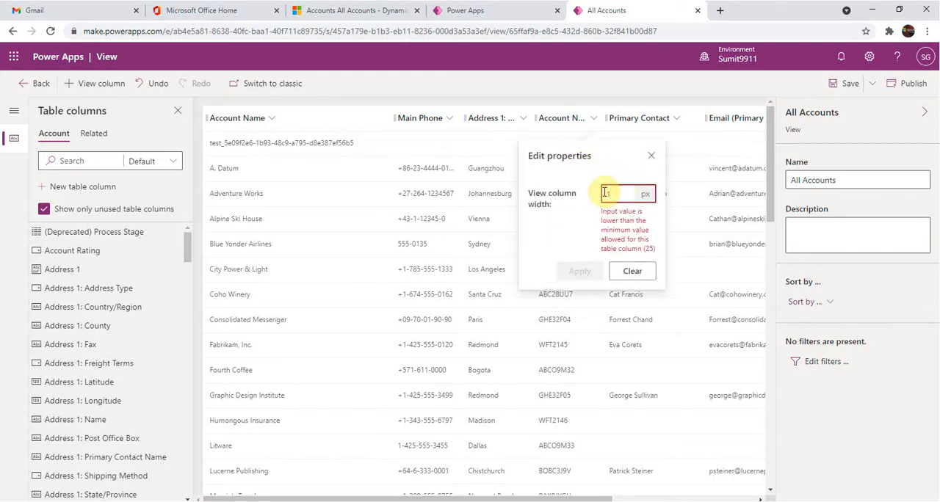
pyautogui.write('200')
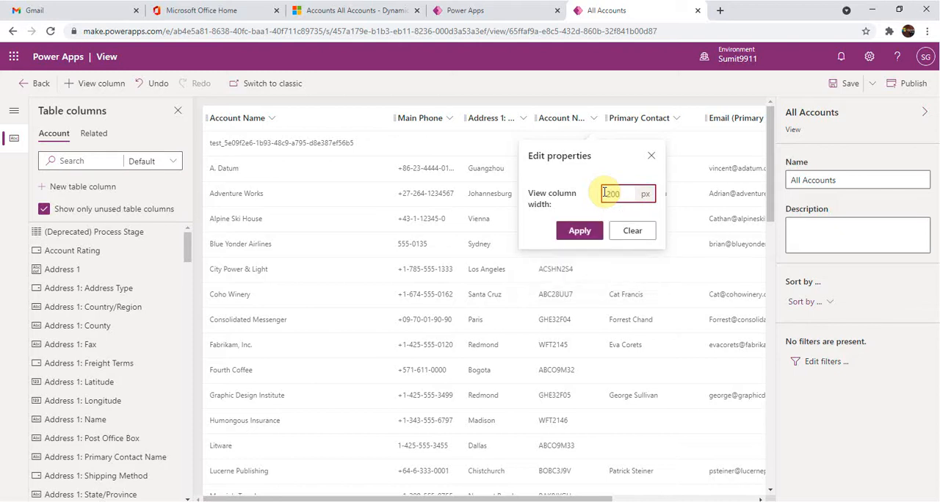
pyautogui.click(580, 231)
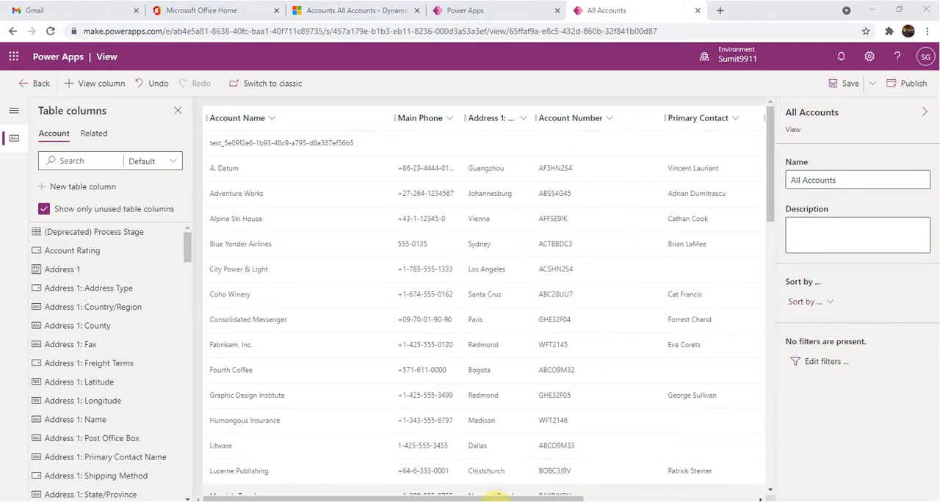
# Review the columns available for sorting the All Accounts view and the kinds of filter conditions it offers
pyautogui.moveTo(494, 499); pyautogui.dragTo(672, 499)
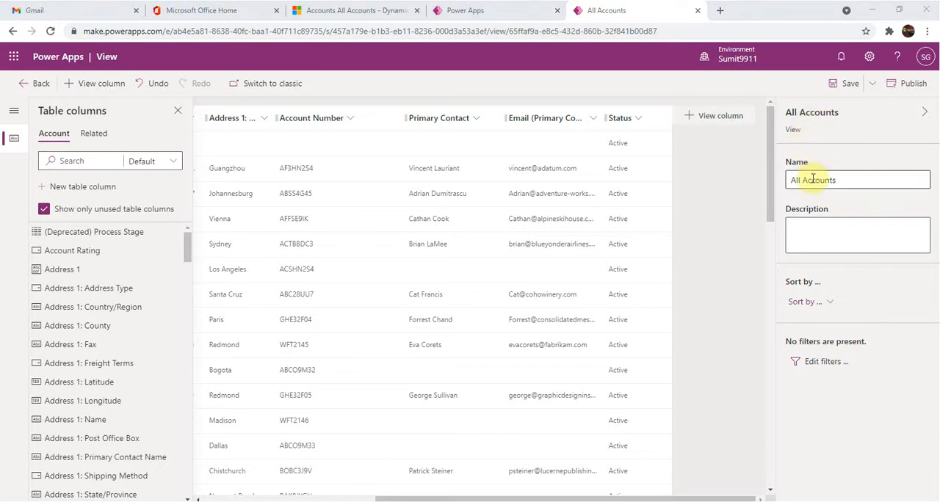
pyautogui.click(831, 306)
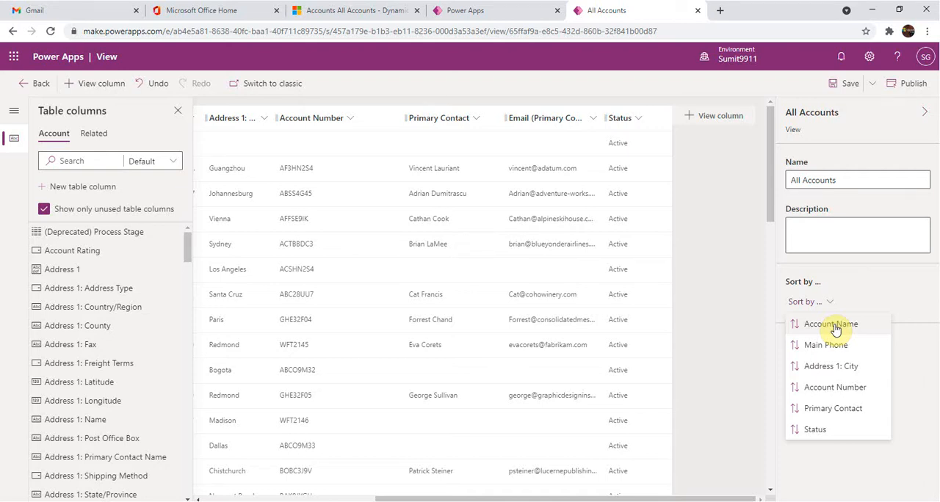
pyautogui.click(877, 297)
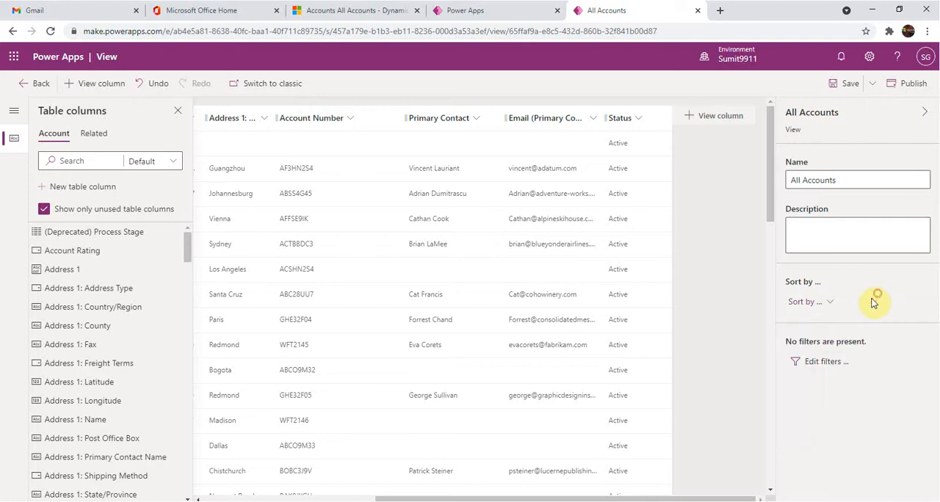
pyautogui.click(822, 364)
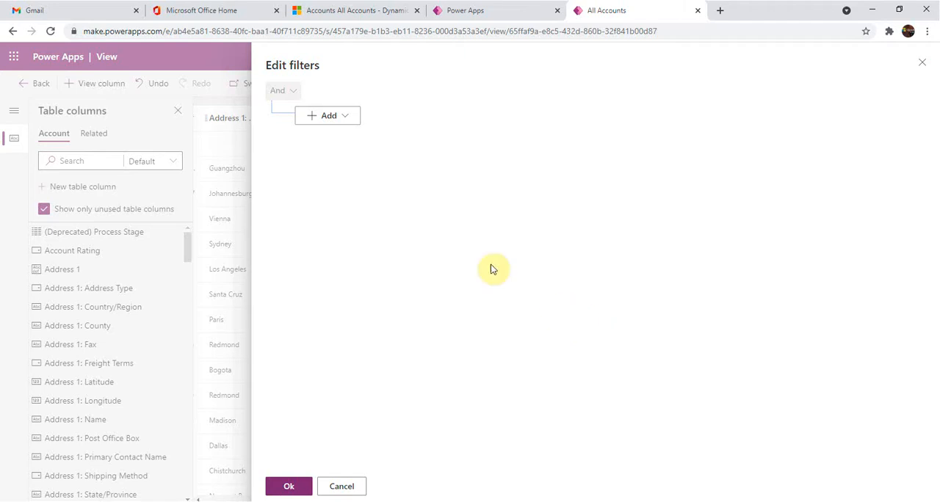
pyautogui.click(338, 115)
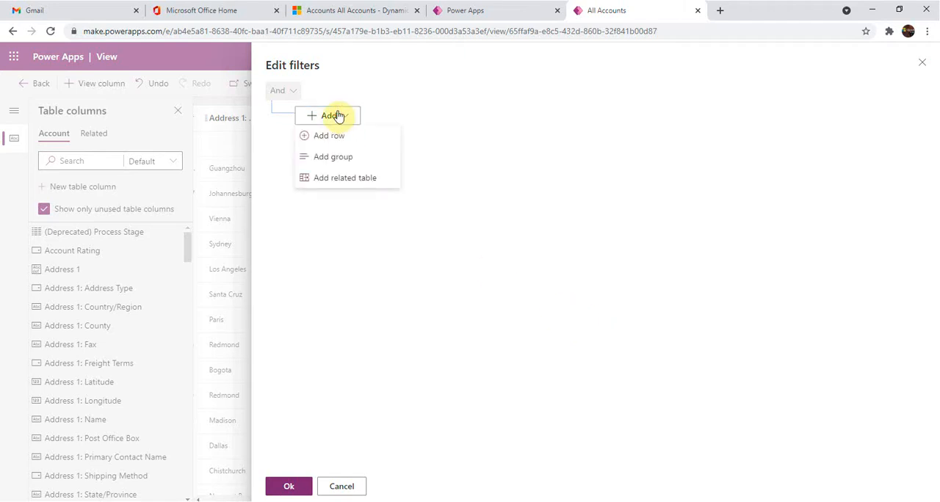
pyautogui.click(492, 126)
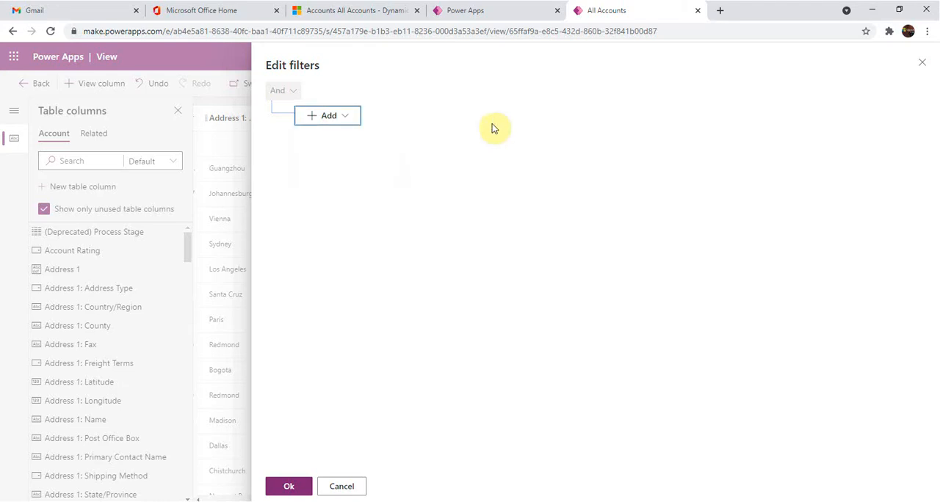
pyautogui.click(328, 115)
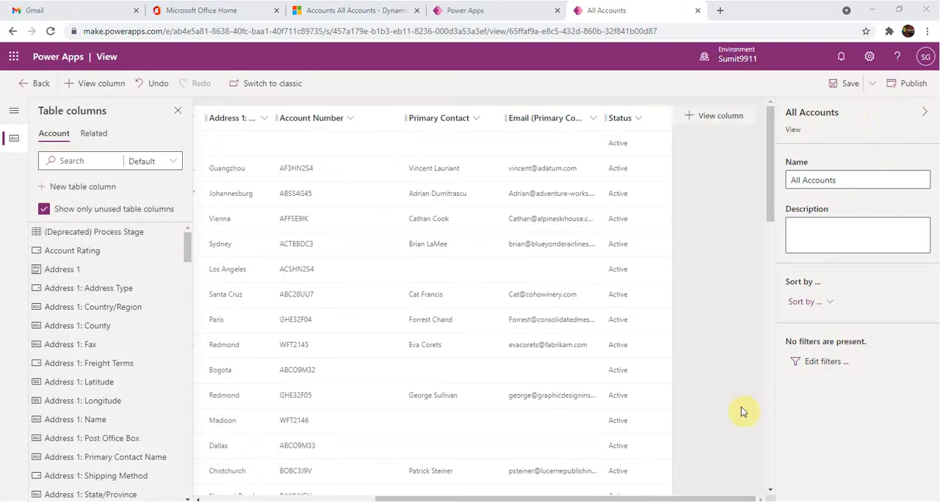
# Save and publish the edited All Accounts view
pyautogui.click(850, 85)
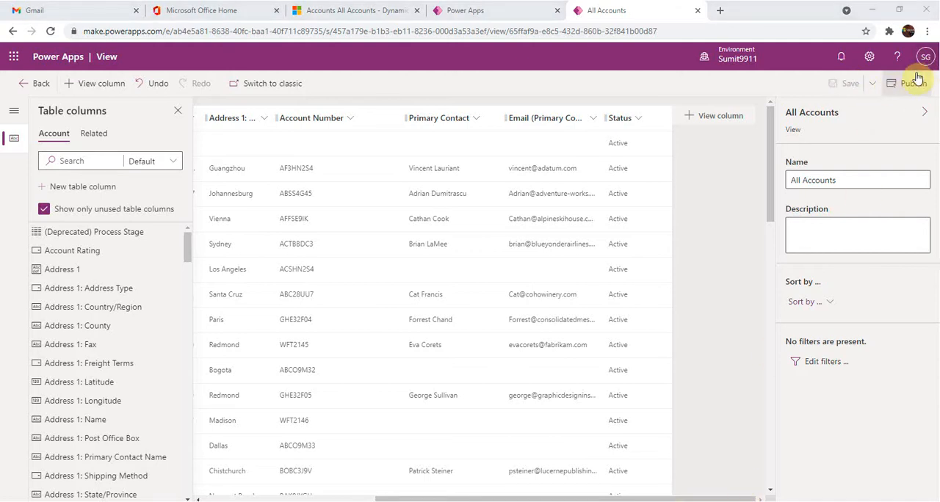
pyautogui.click(915, 82)
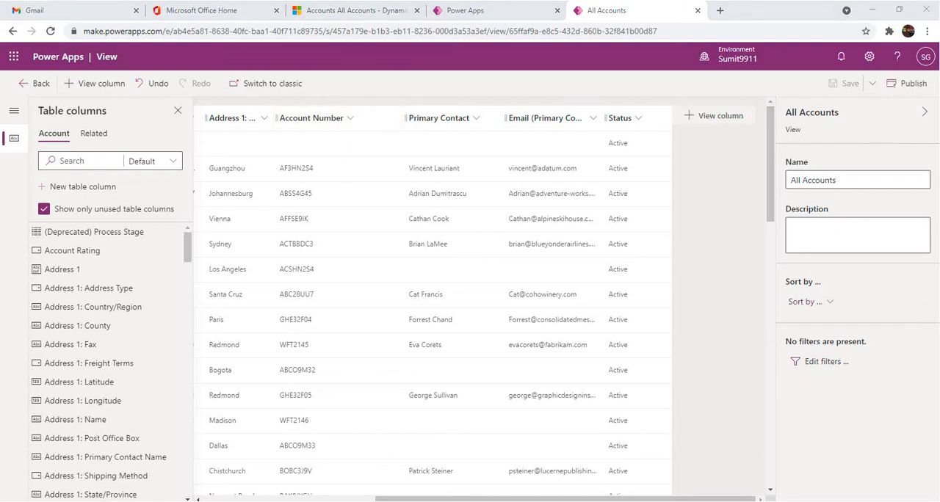
# Switch to the ModelDrivenApp2 Accounts page in Dynamics 365 and reload it to check the published view
pyautogui.click(377, 10)
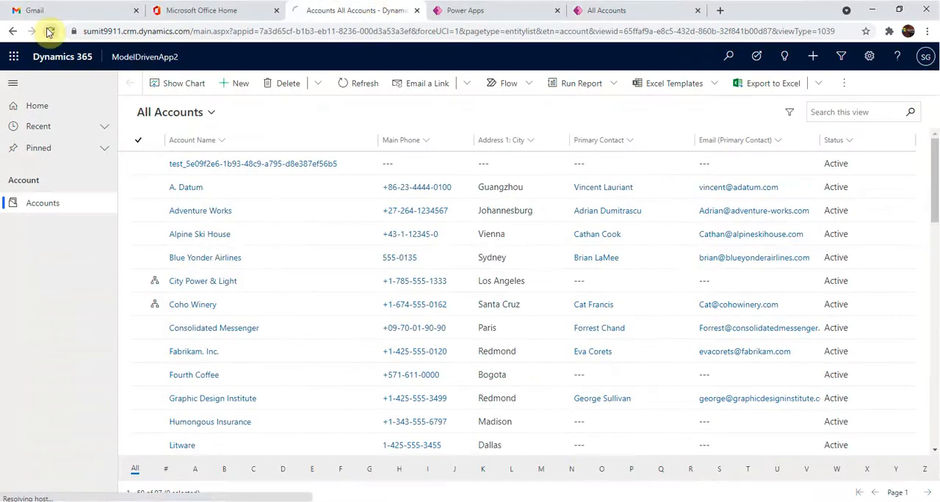